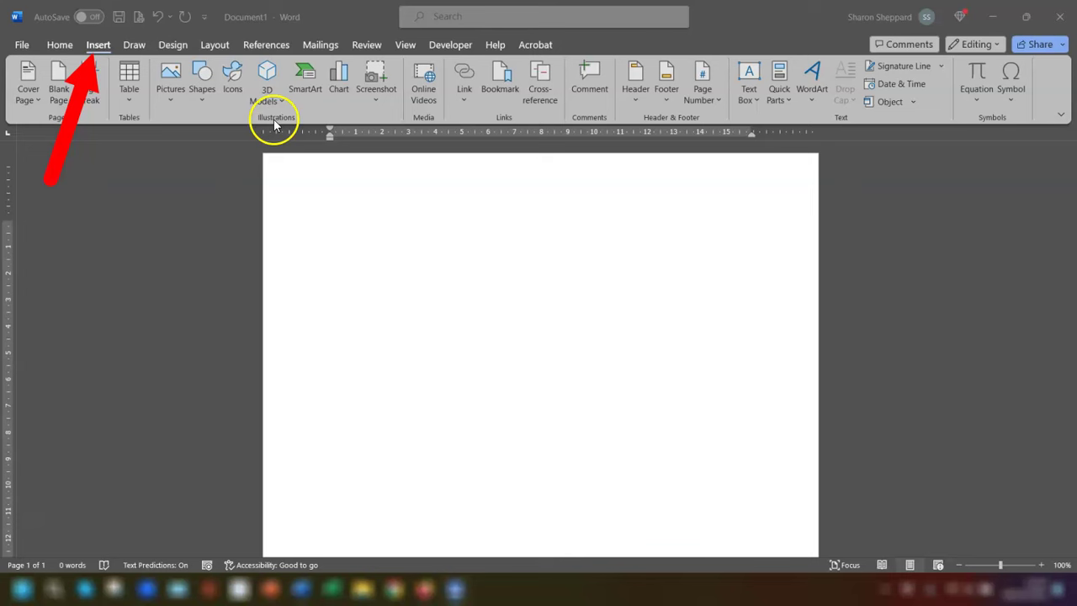
Insert the laptop-and-flowers photo from the Downloads folder onto the blank page.
left_click(97, 46)
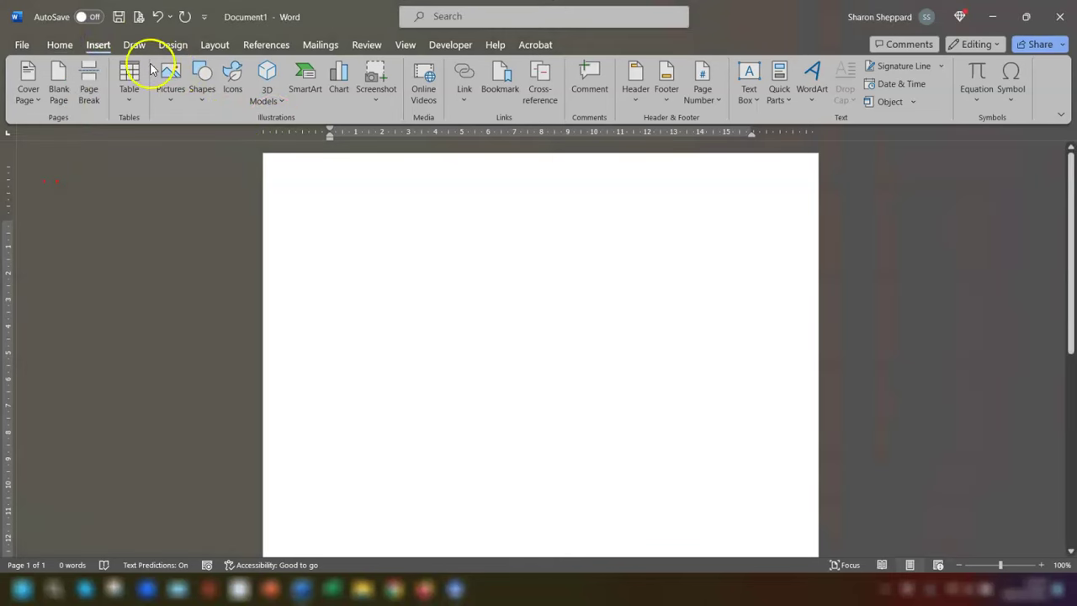
left_click(171, 90)
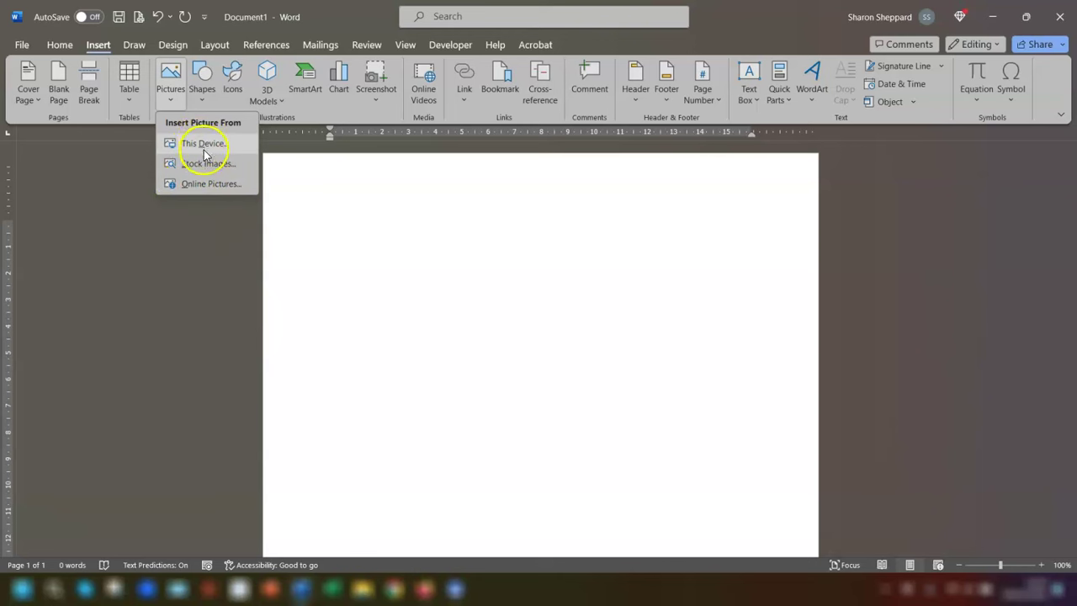
left_click(201, 146)
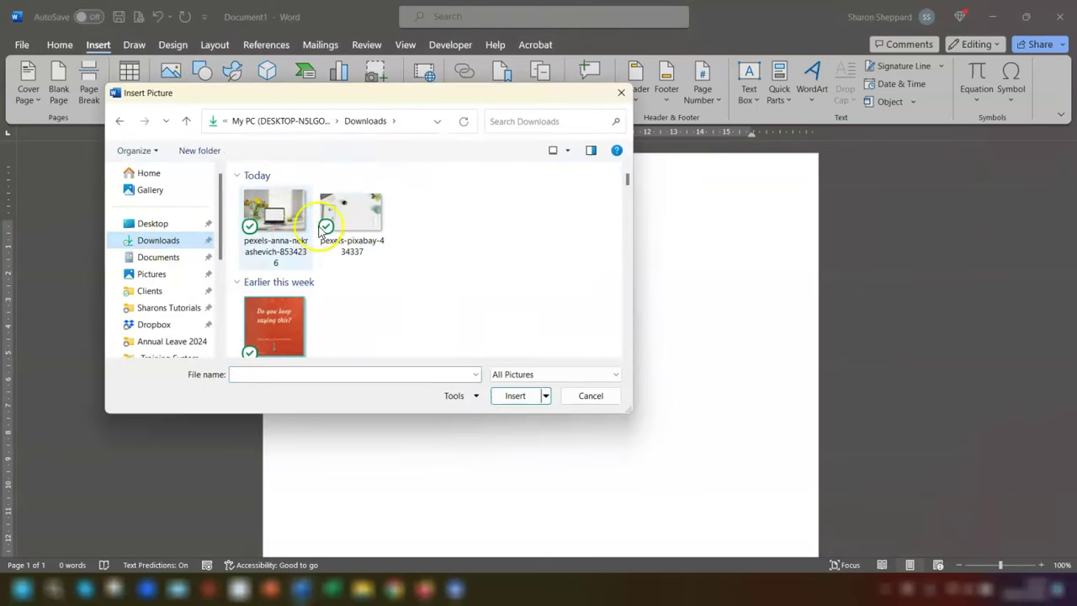
left_click(269, 210)
left_click(515, 395)
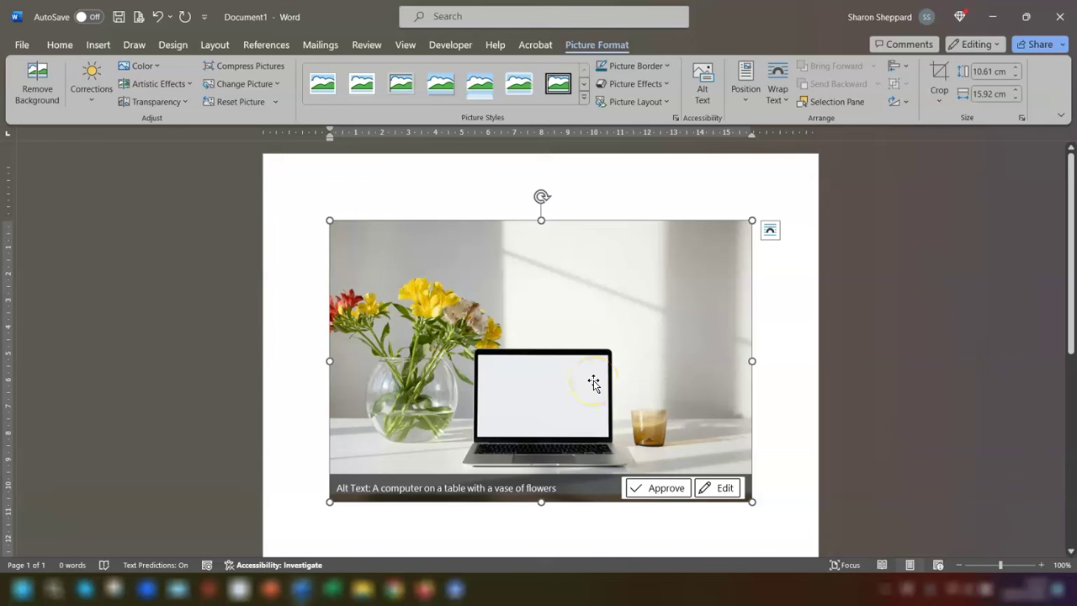
left_click(548, 364)
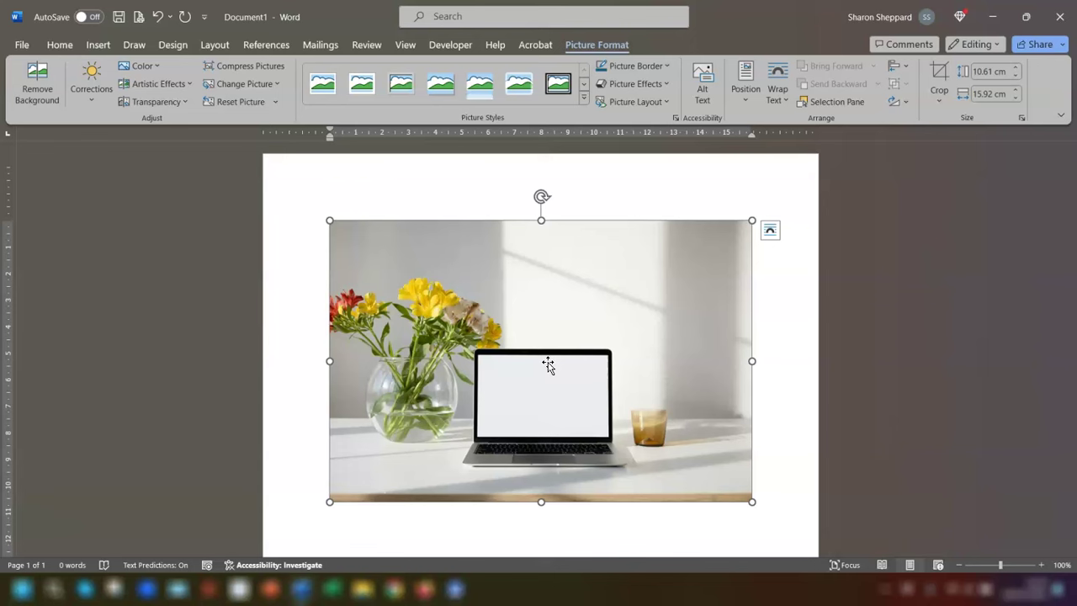
left_click(549, 343)
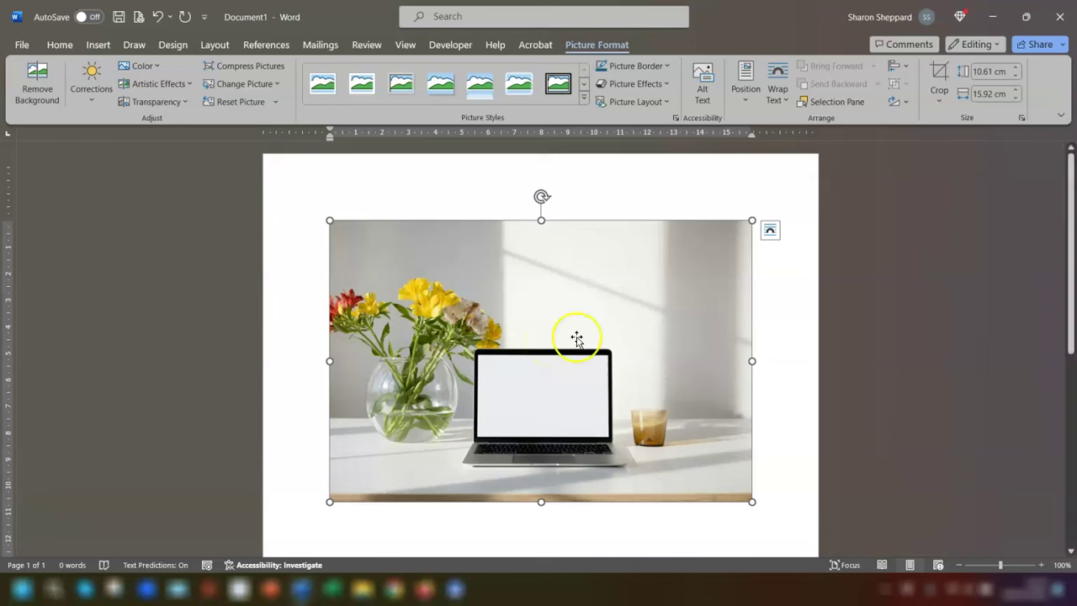
left_click_drag(478, 333, 627, 449)
left_click_drag(548, 357, 540, 354)
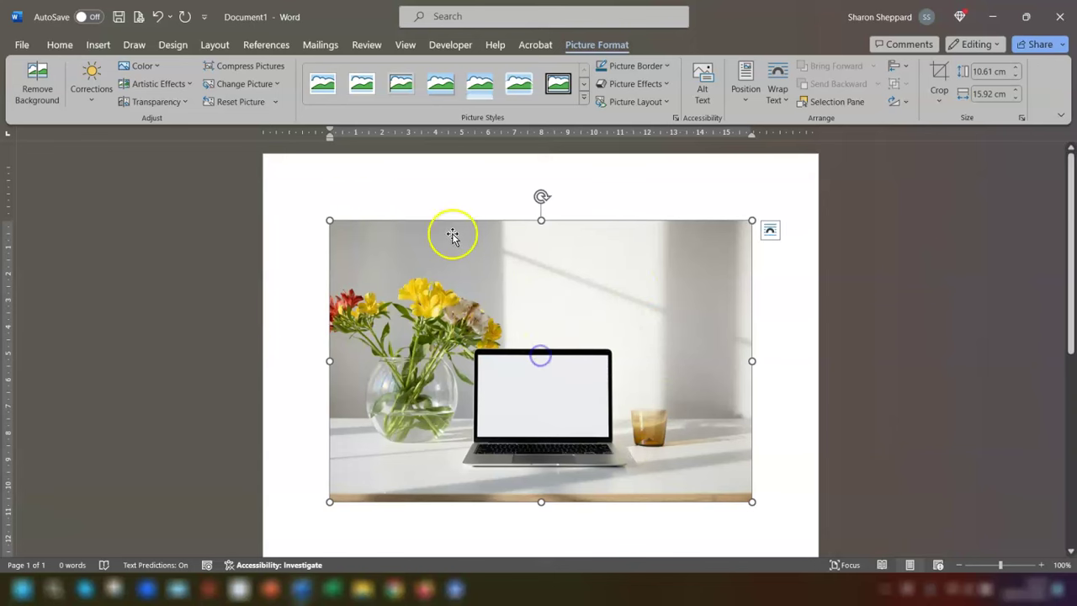
left_click_drag(432, 284, 434, 539)
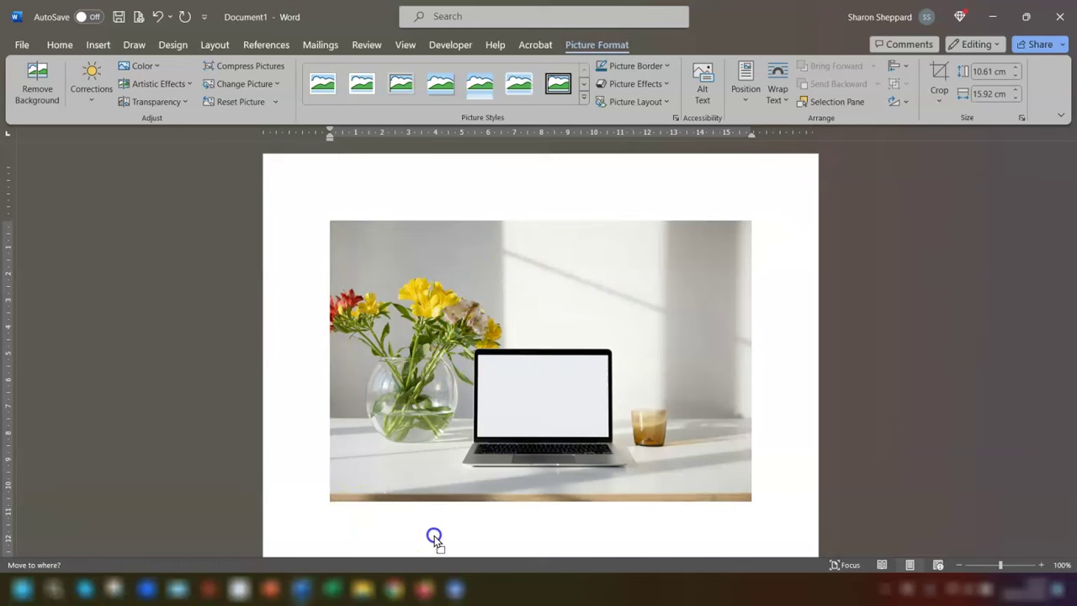
left_click_drag(441, 316, 447, 247)
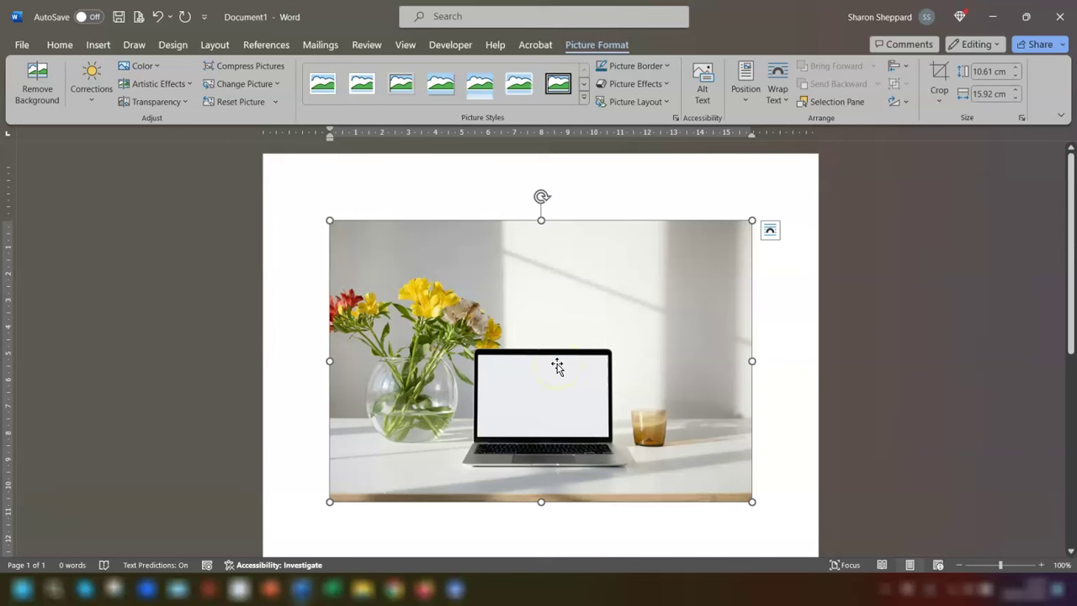
left_click(518, 308)
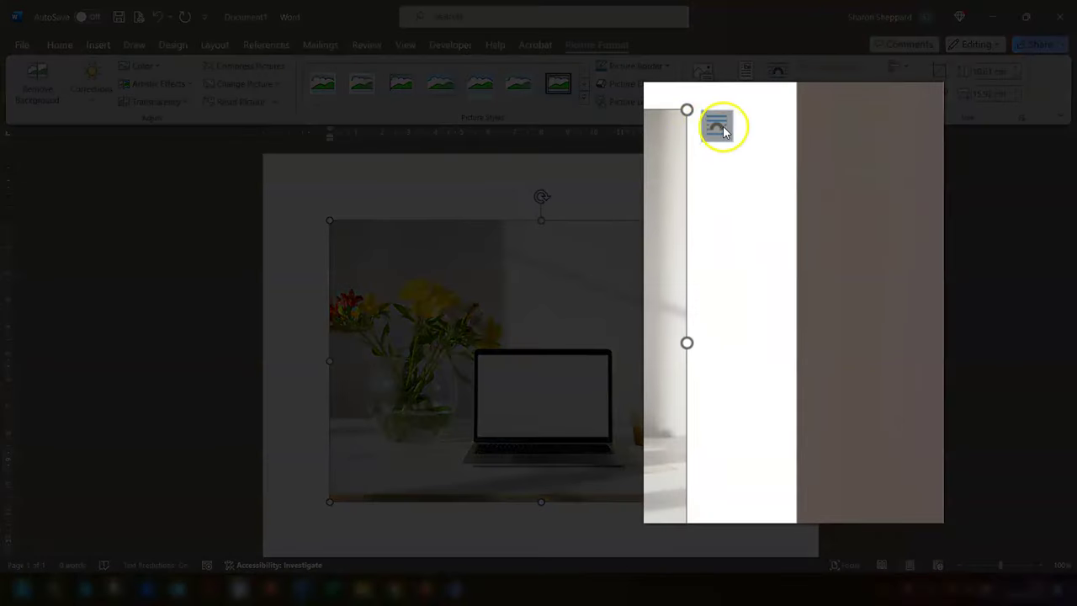
Set the photo's wrapping to Behind Text and shift it slightly left.
left_click(717, 128)
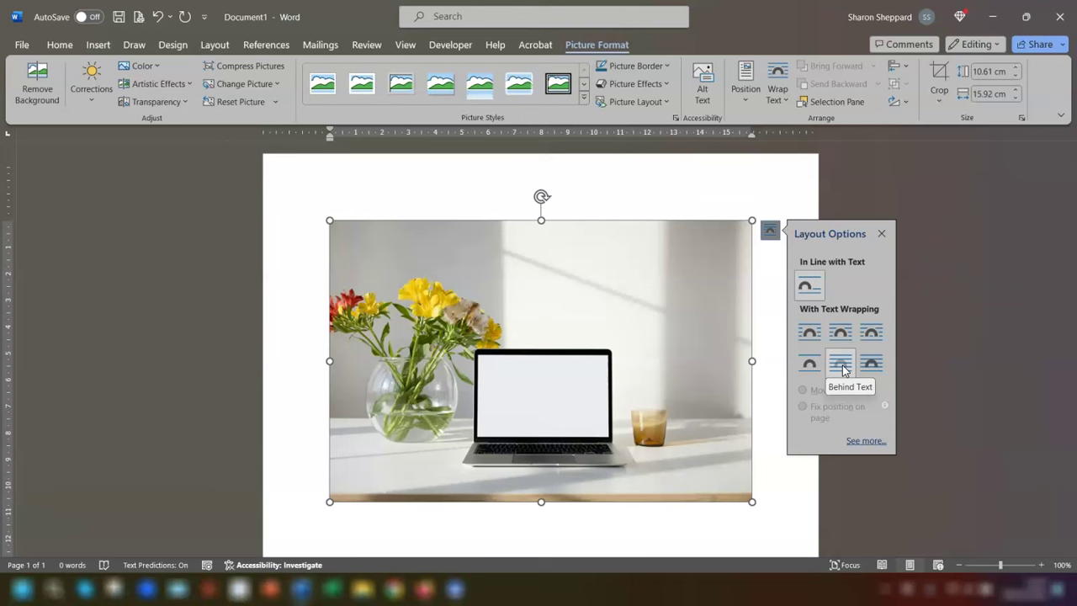
left_click(842, 363)
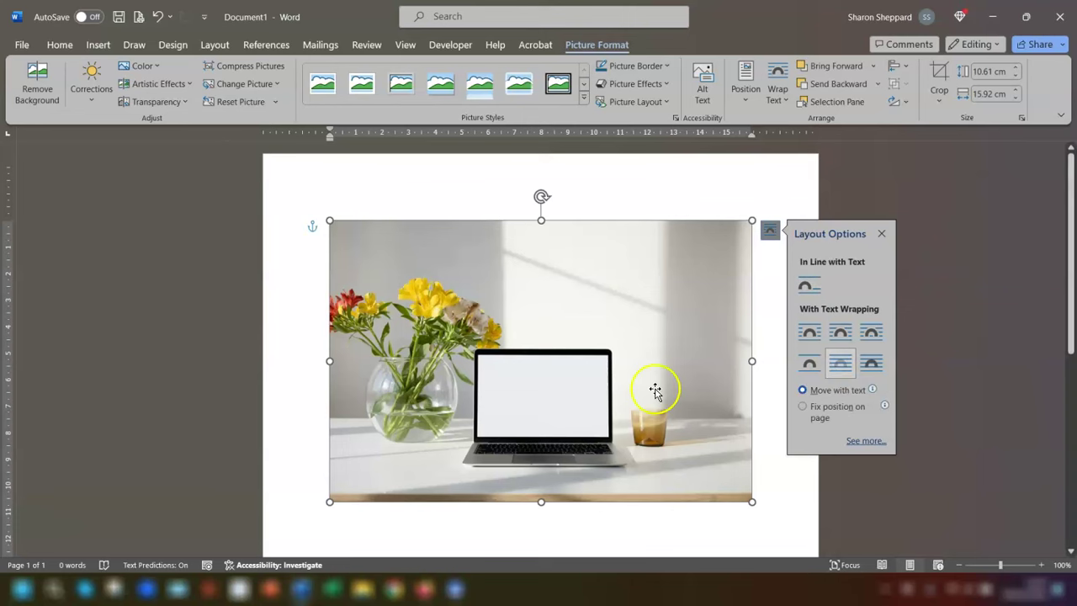
mouse_move(543, 261)
left_mouse_down()
mouse_move(601, 288)
mouse_move(518, 425)
mouse_move(387, 308)
mouse_move(714, 294)
mouse_move(474, 264)
mouse_move(524, 228)
mouse_move(531, 261)
left_mouse_up()
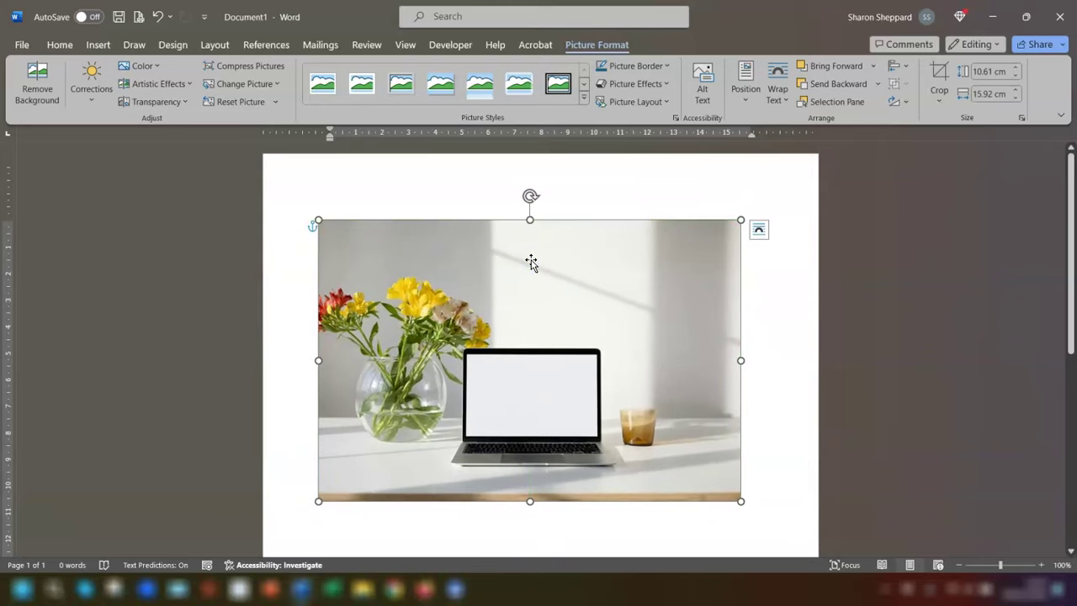
left_click(472, 247)
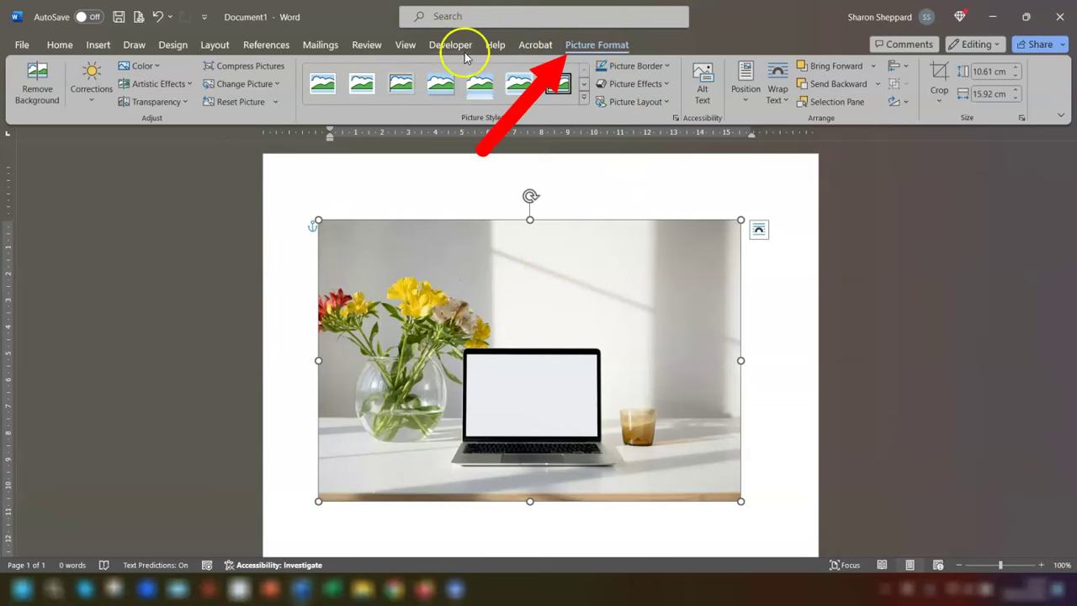
left_click(601, 49)
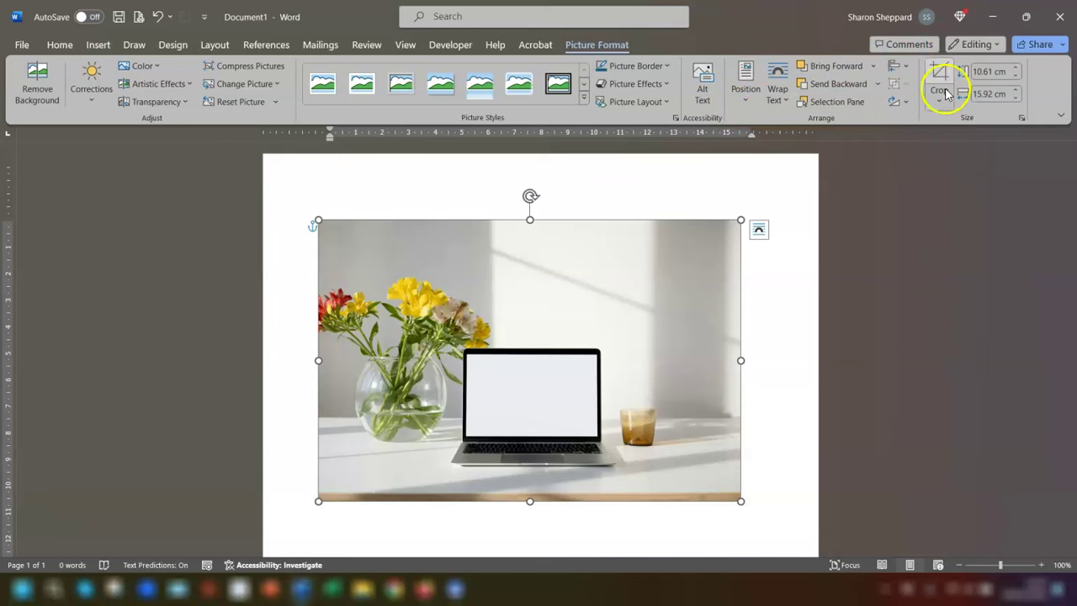
left_click(781, 100)
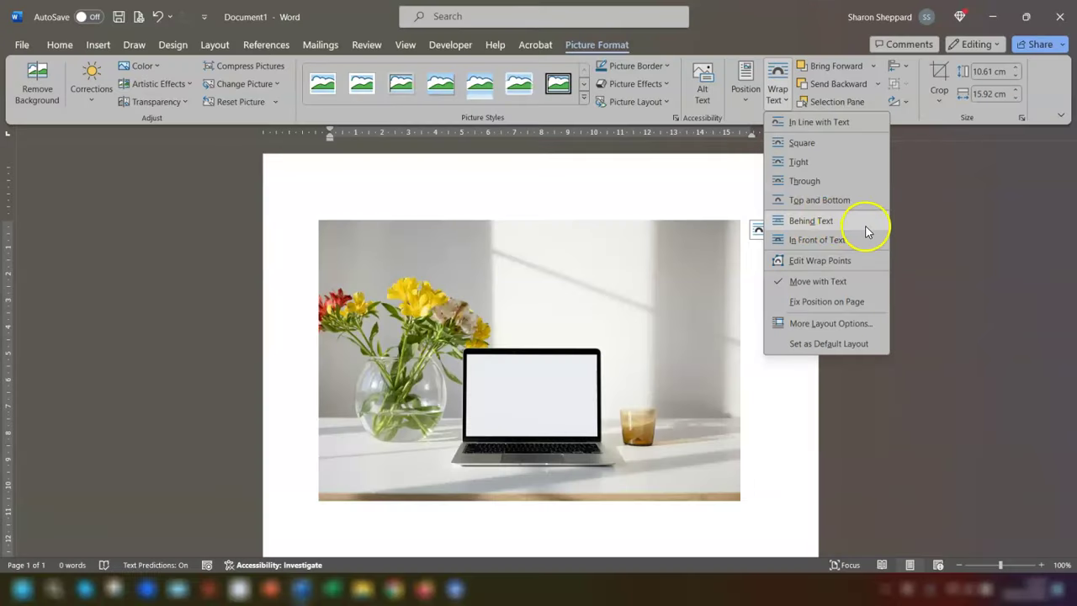
left_click(867, 222)
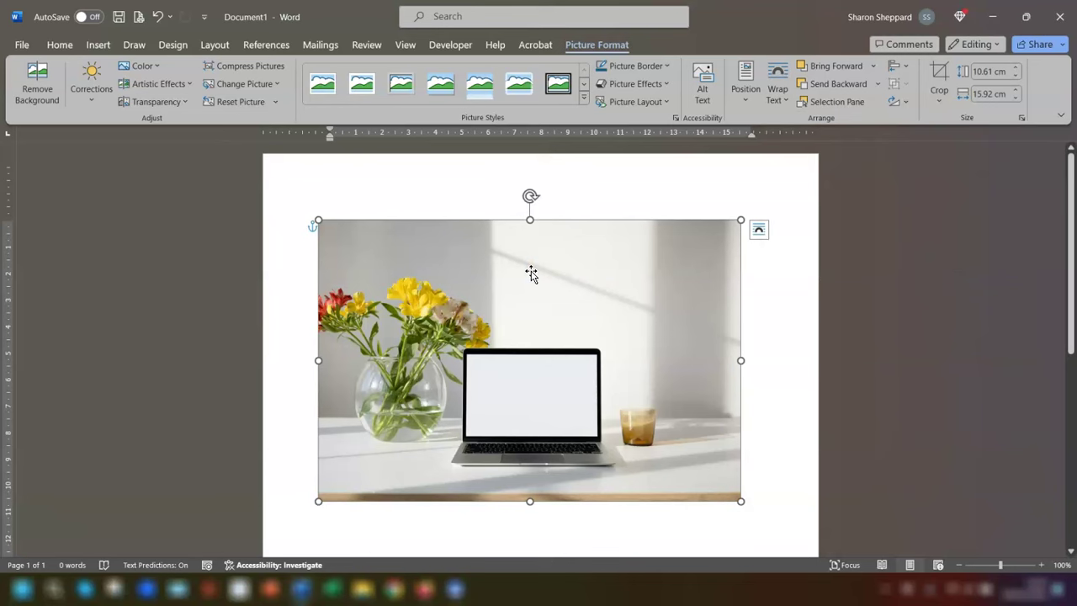
Draw a 2.07 cm by 7.87 cm text box across the top of the photo.
left_click(99, 44)
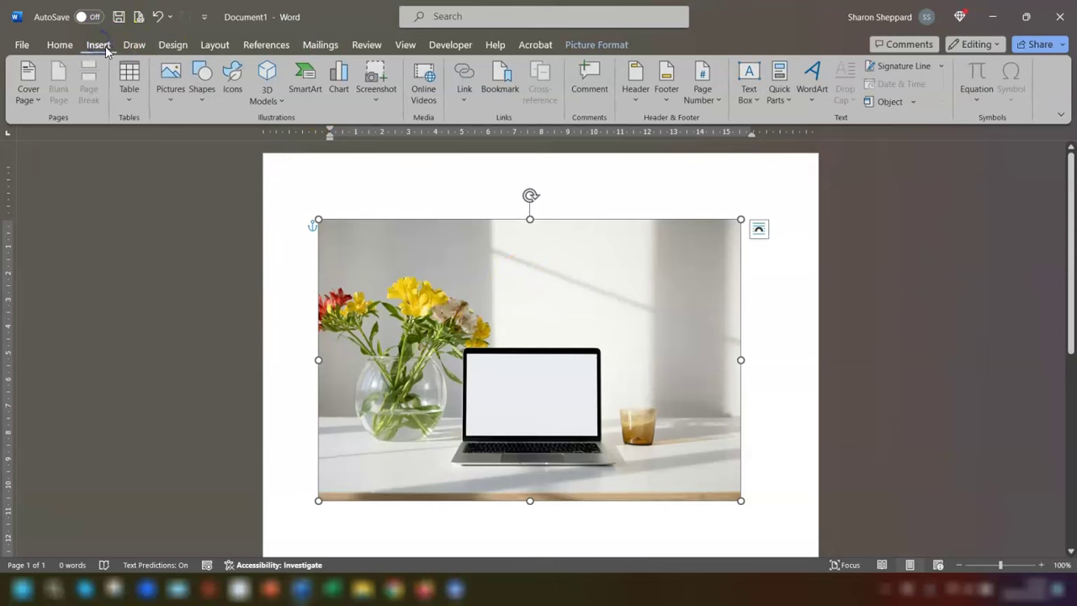
left_click(750, 101)
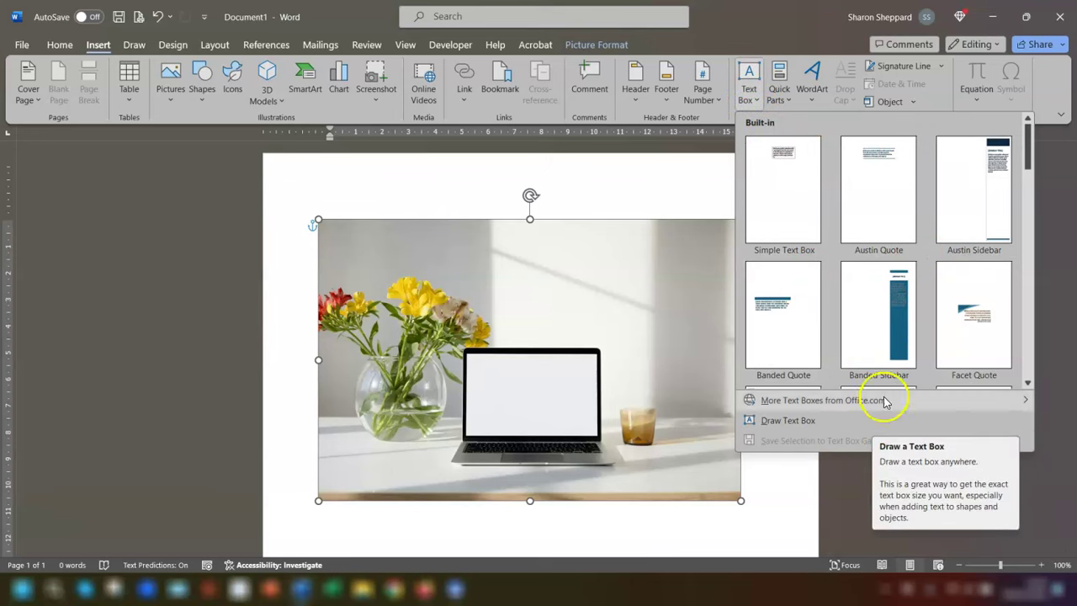
left_click(785, 420)
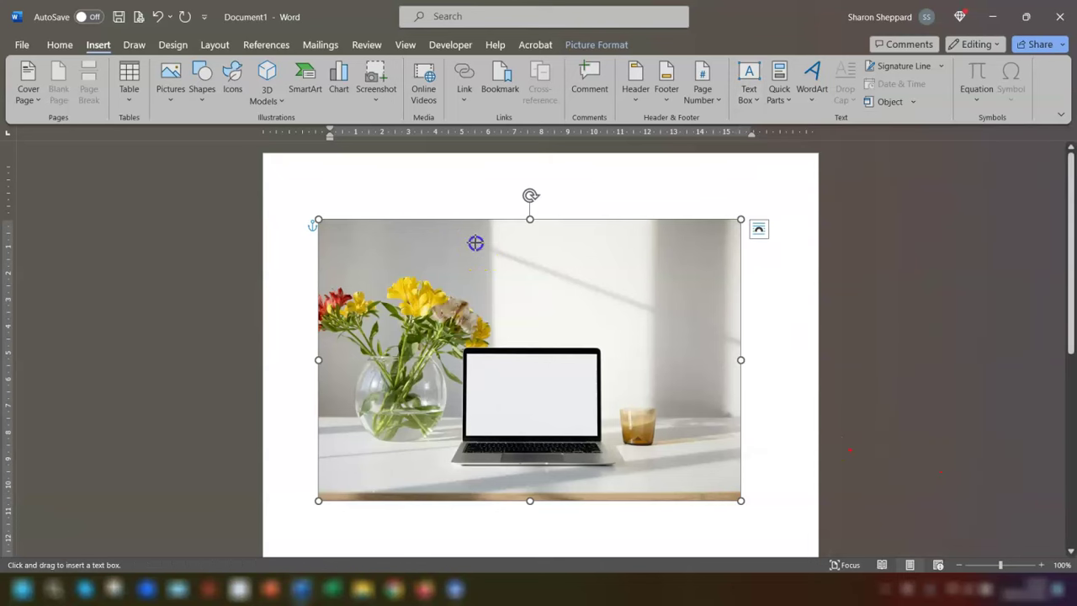
left_click_drag(475, 243, 685, 298)
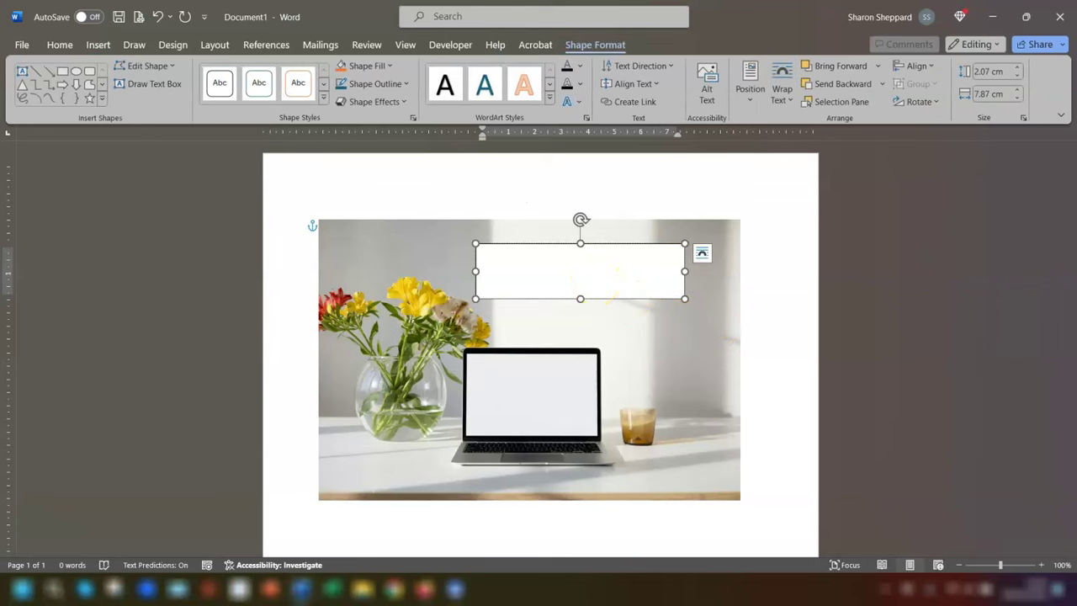
Type 'How to add text over an image in Word' in the text box and set it in Courgette.
type("How to add text over an image in ")
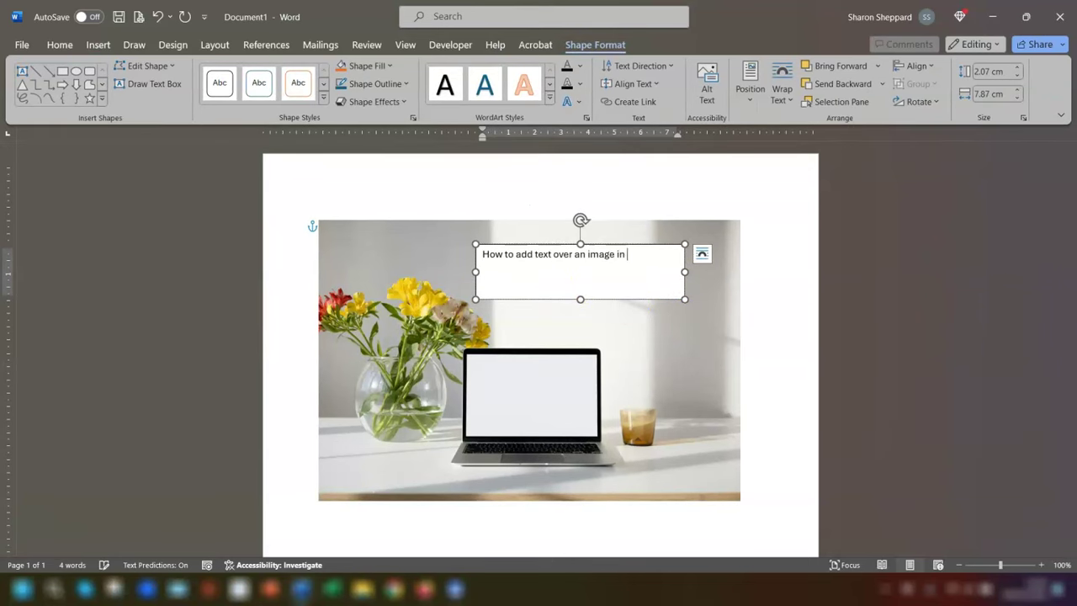
type("Word")
left_click(595, 282)
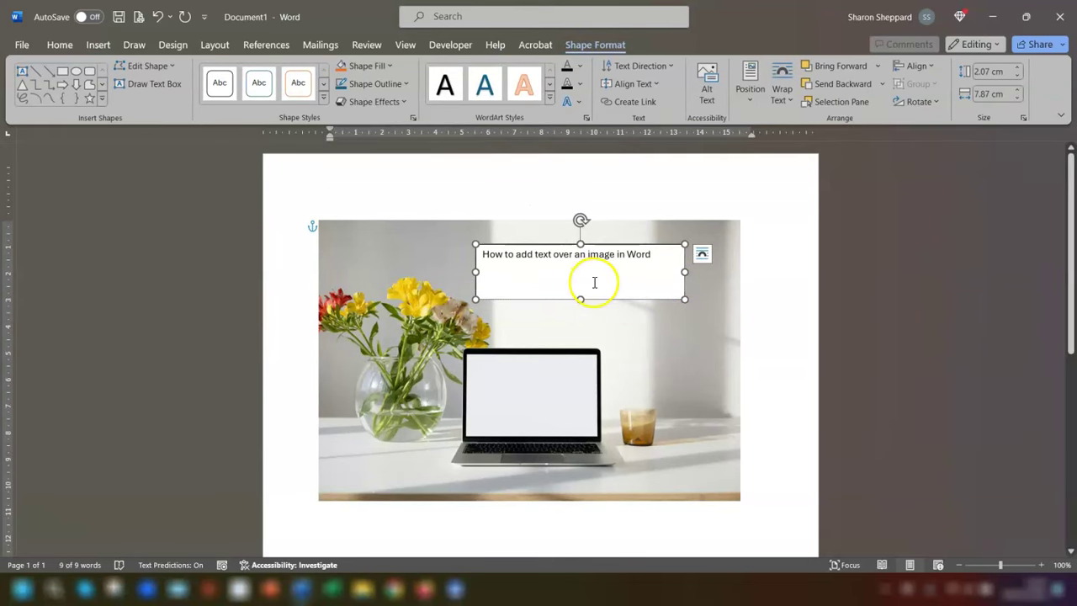
left_click(64, 45)
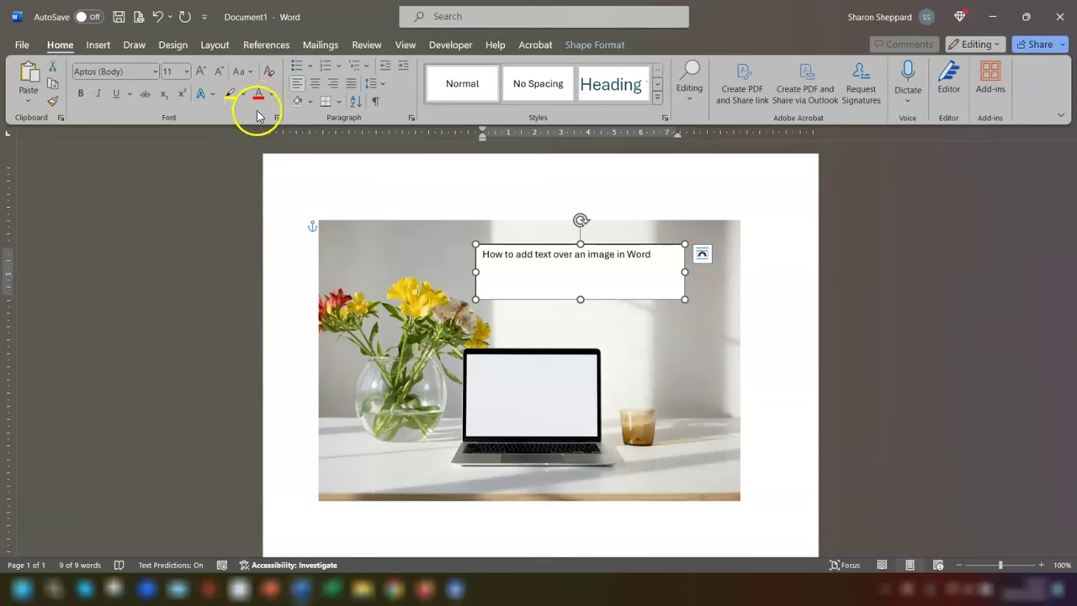
left_click(155, 71)
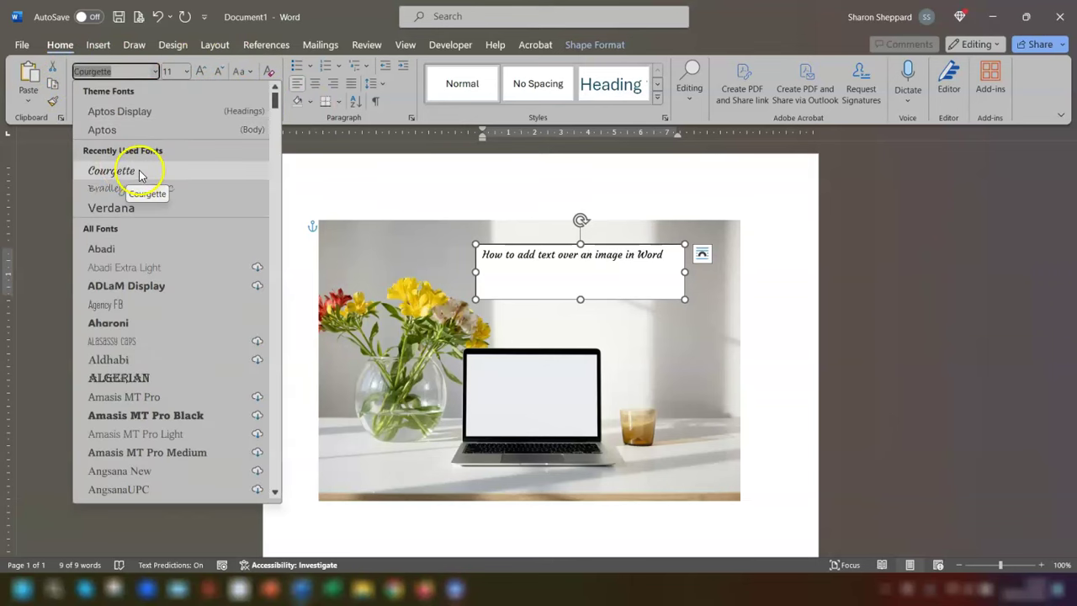
left_click(137, 171)
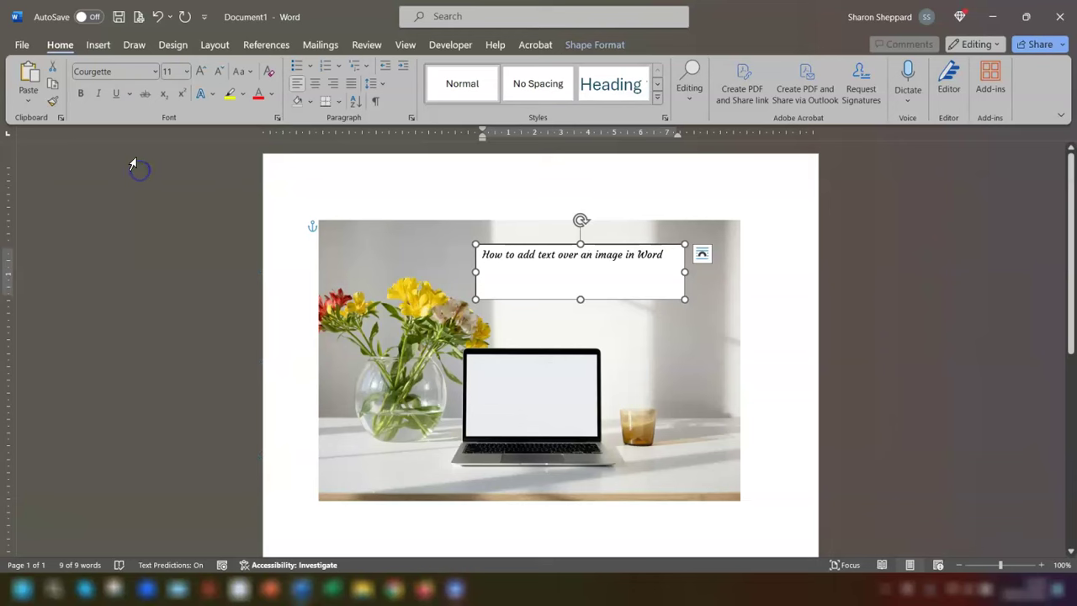
Enlarge the title to 16 pt and color it dark blue.
left_click(201, 72)
left_click(201, 72)
left_click(201, 73)
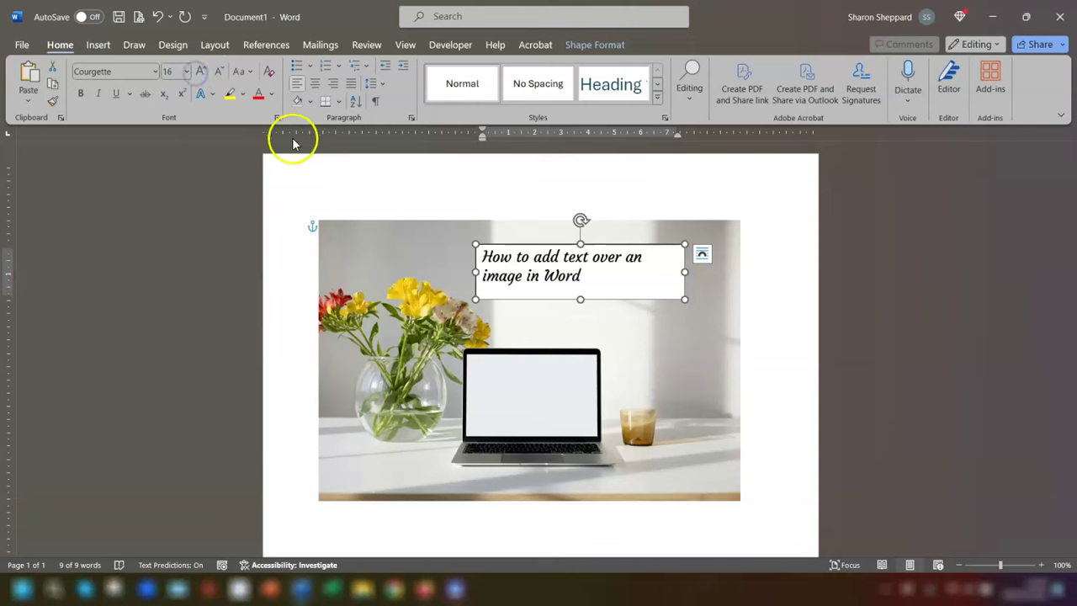
left_click(271, 93)
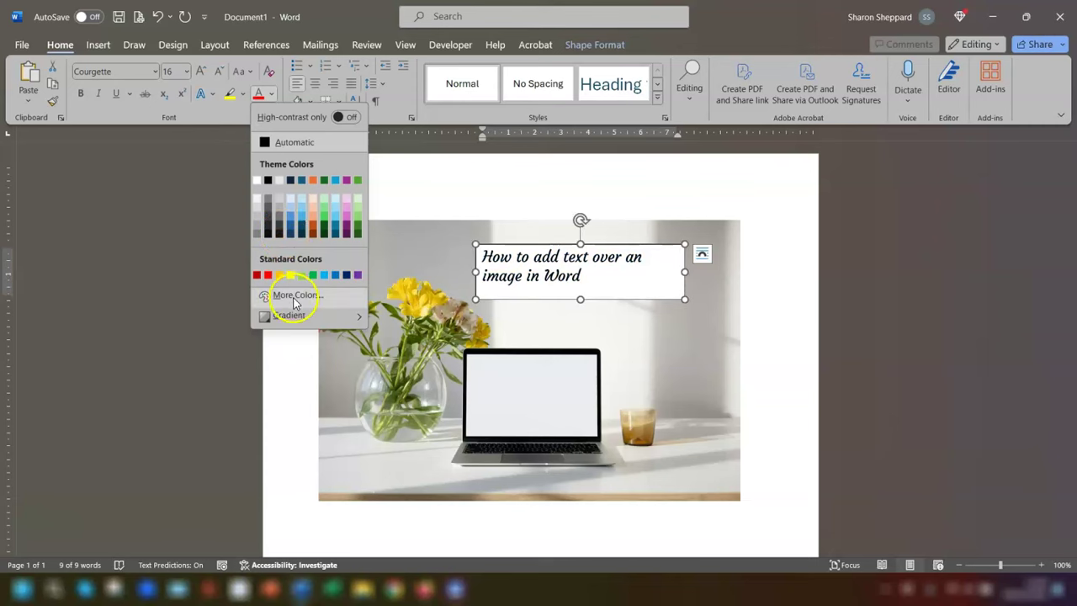
left_click(284, 298)
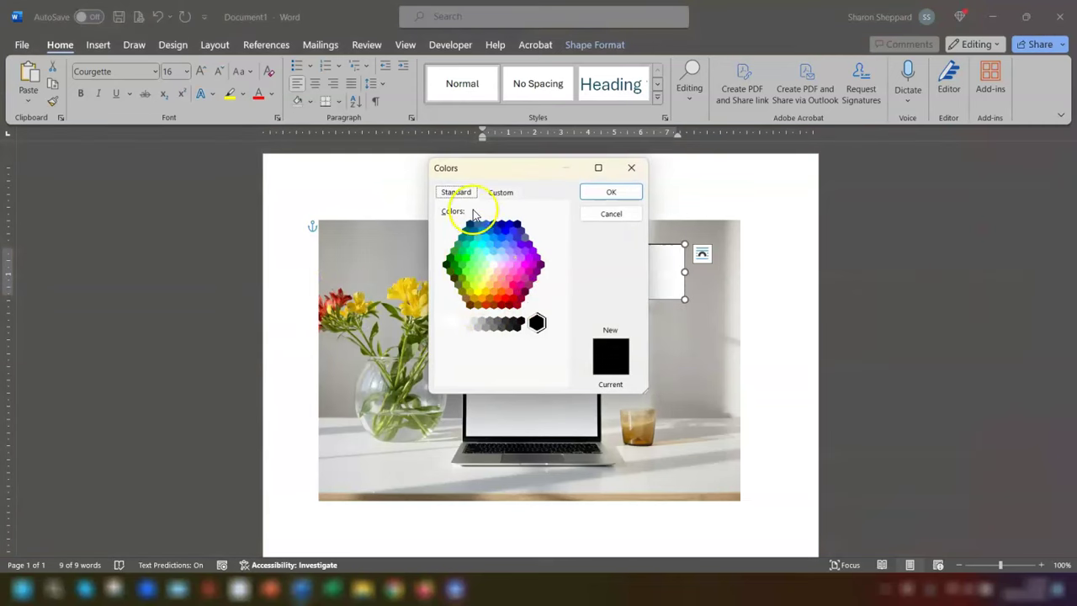
left_click(490, 193)
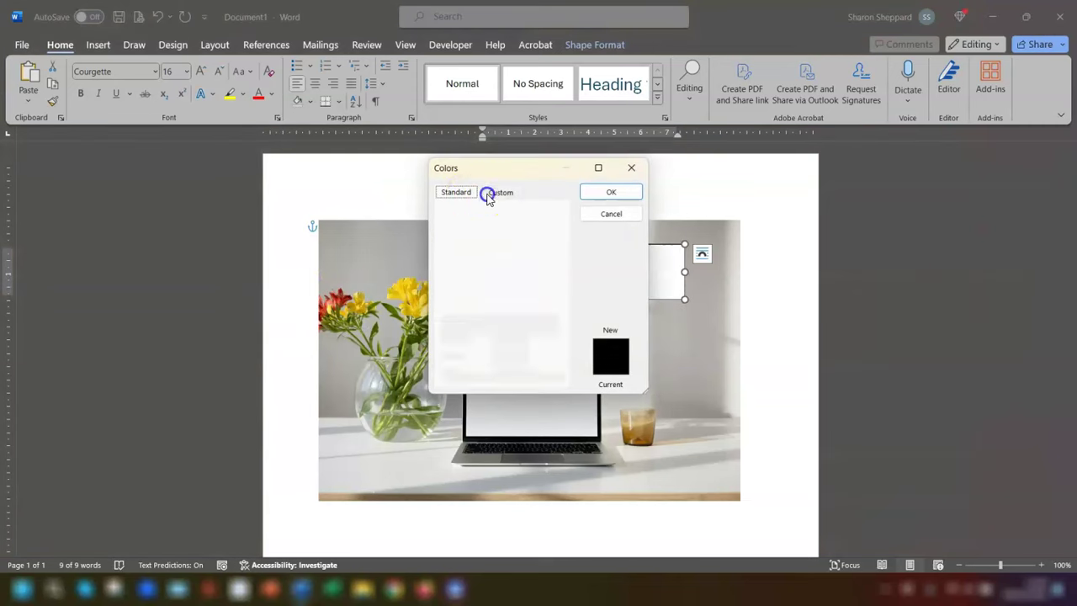
left_click(612, 215)
left_click(271, 94)
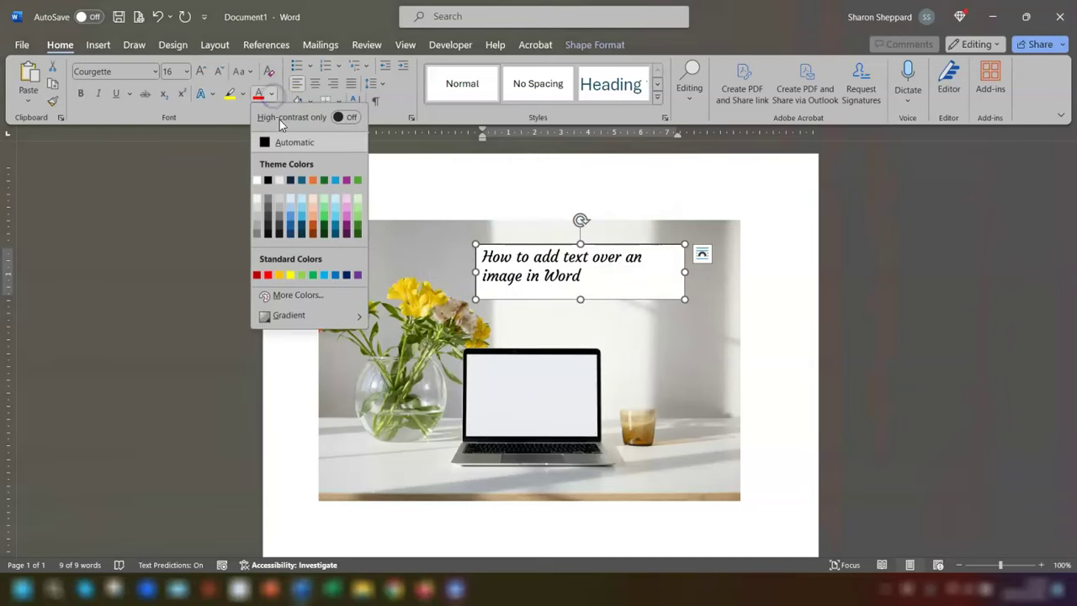
left_click(301, 214)
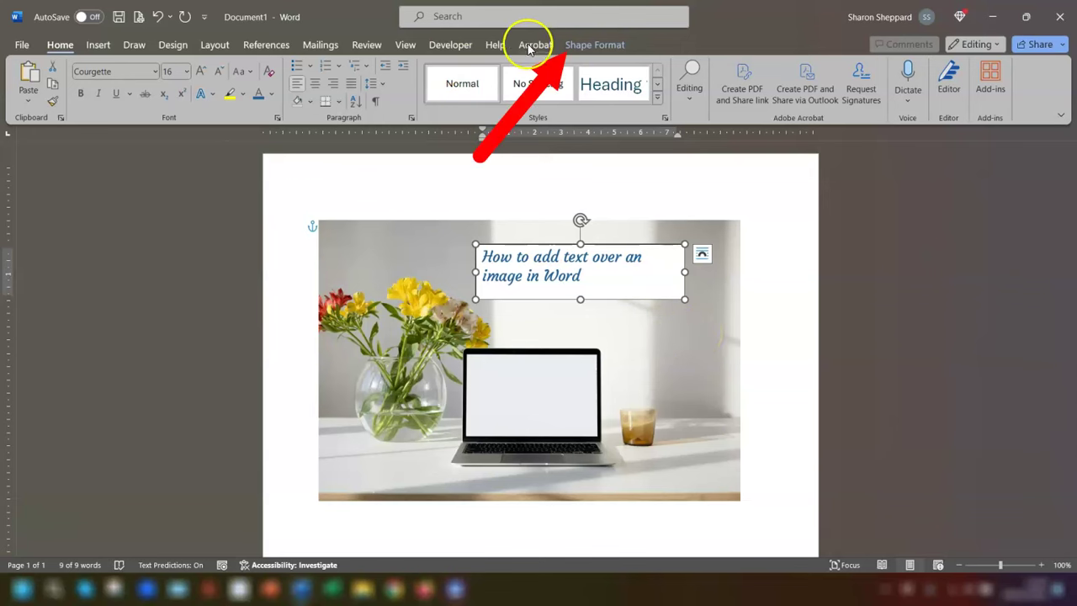
Set the title text box's Shape Fill to No Fill.
left_click(594, 44)
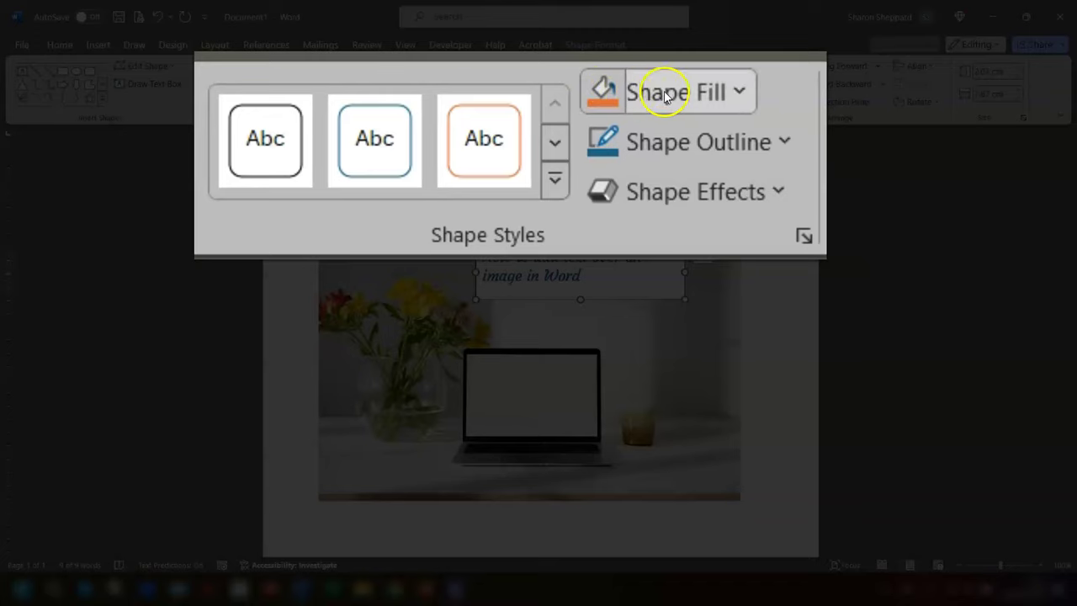
left_click(386, 67)
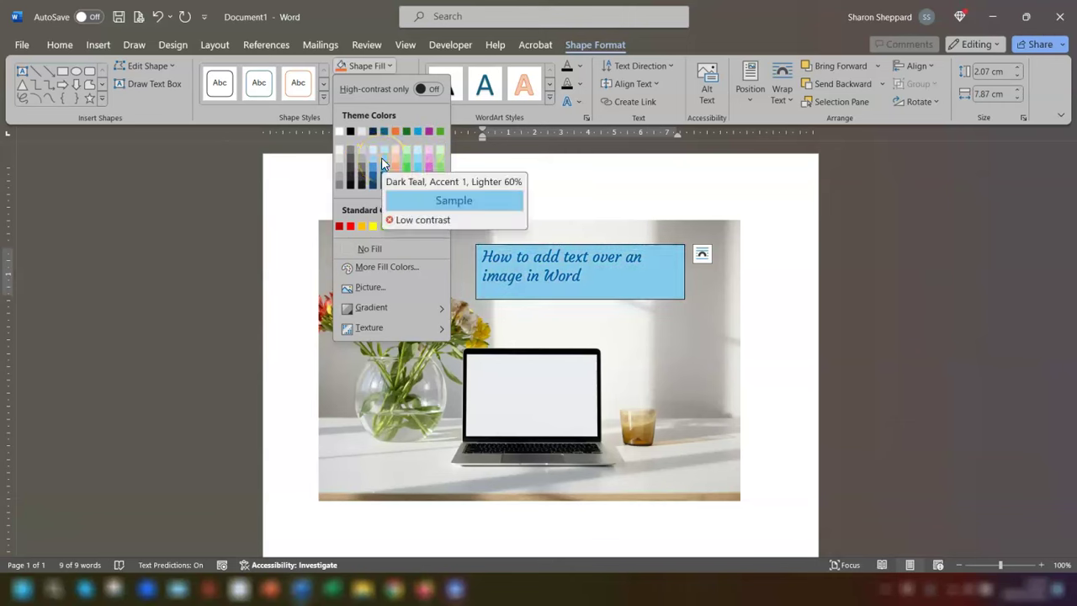
left_click(368, 250)
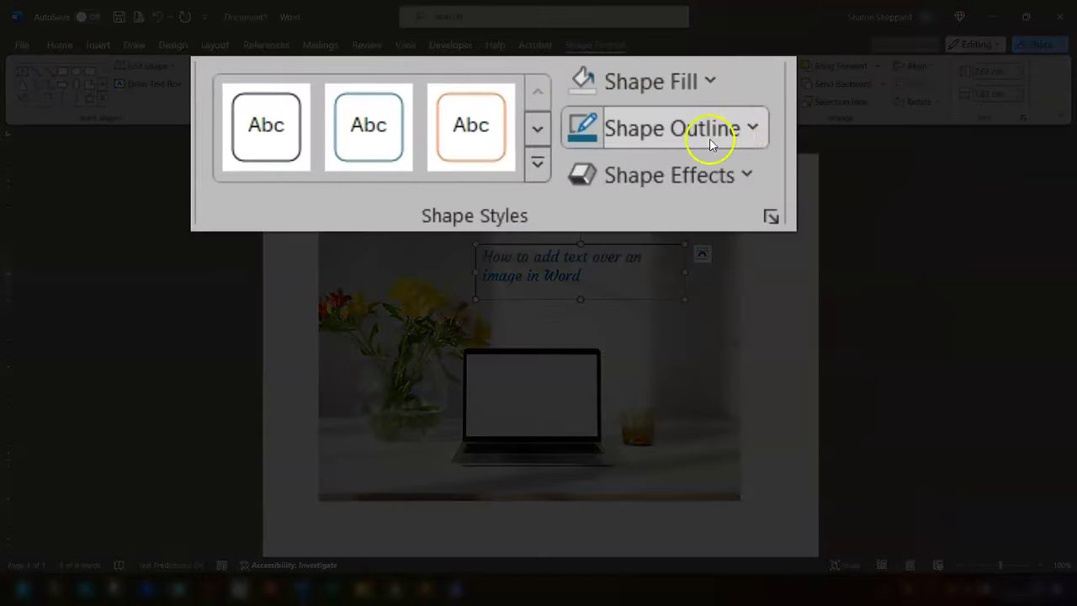
Set the title text box's Shape Outline to No Outline.
left_click(403, 85)
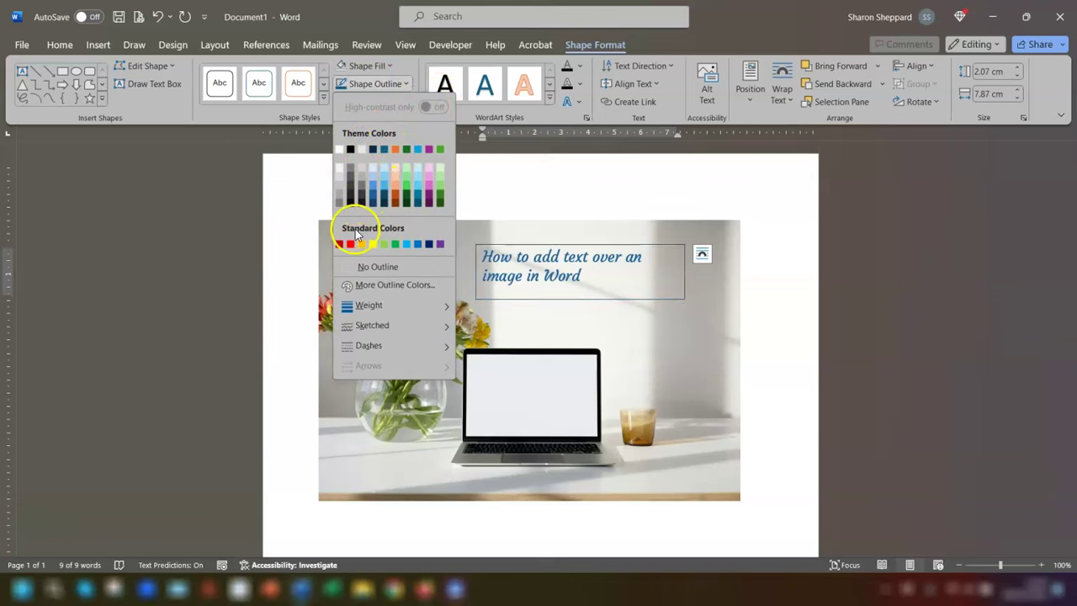
mouse_move(368, 304)
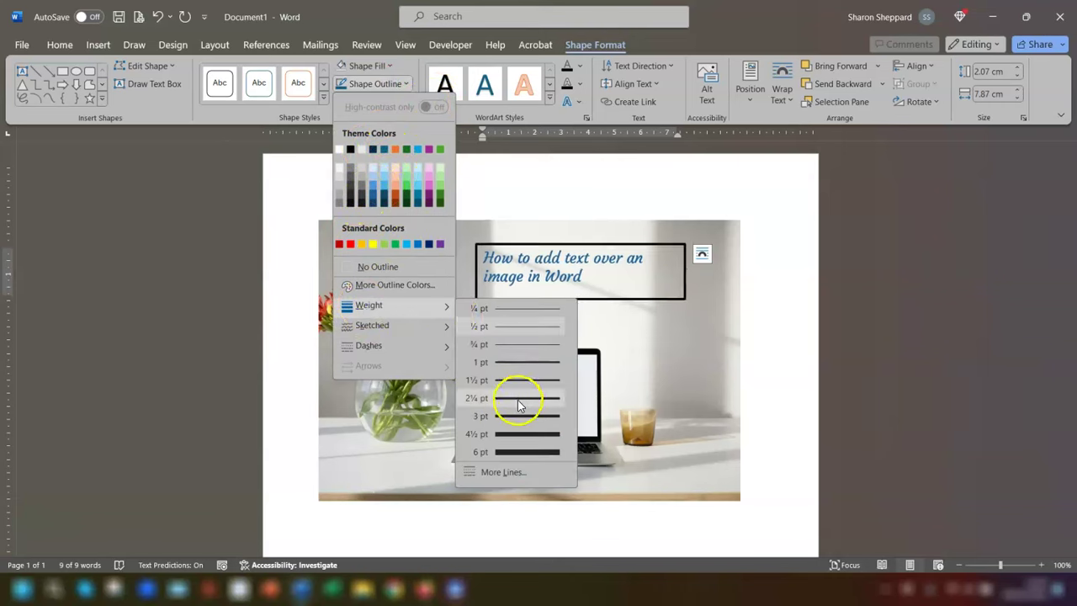
mouse_move(379, 327)
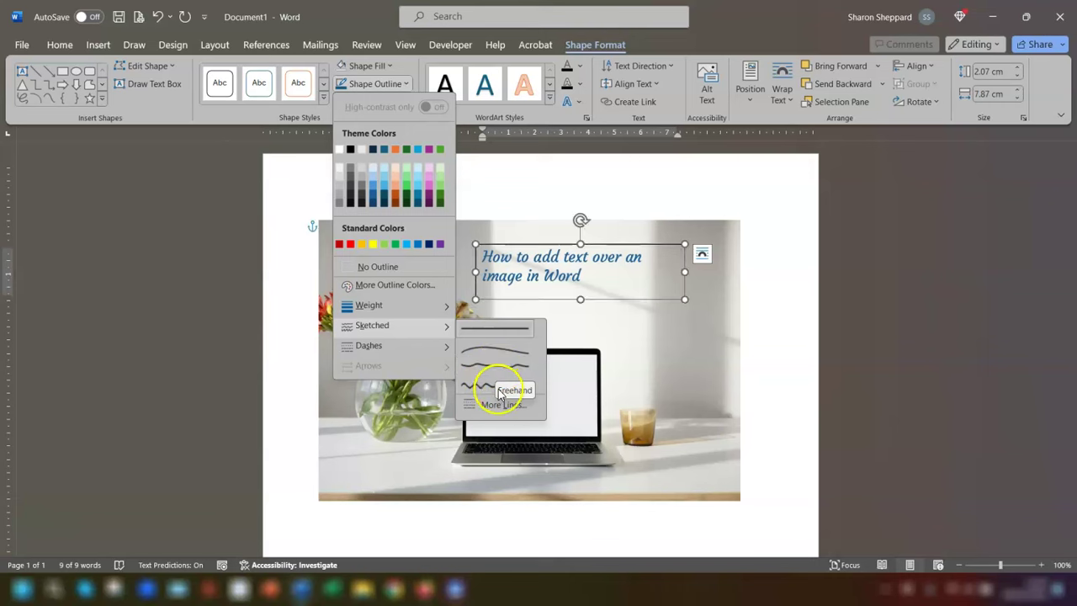
mouse_move(367, 350)
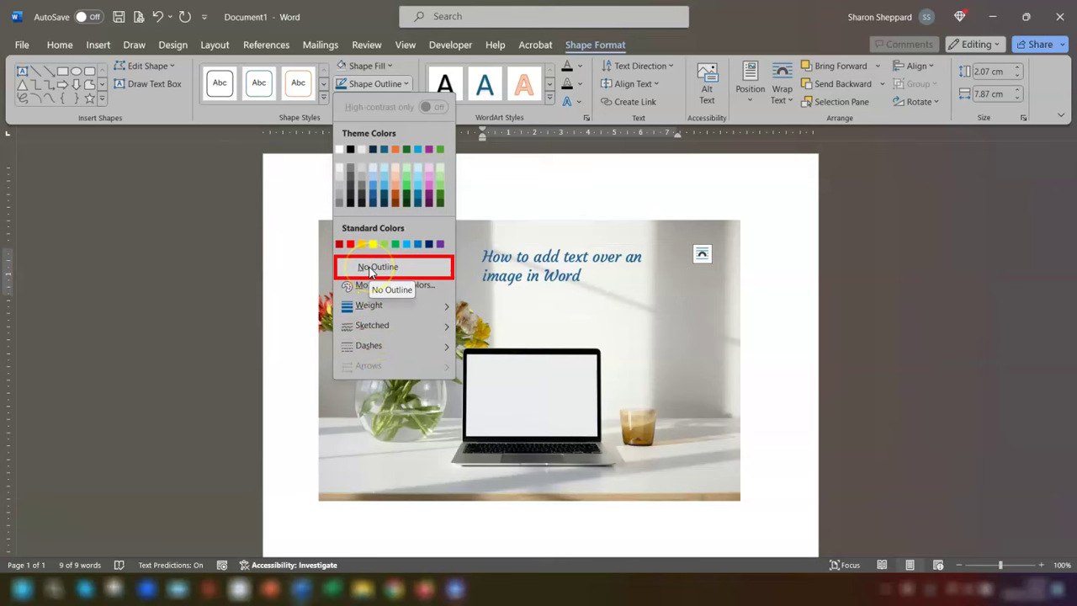
left_click(370, 270)
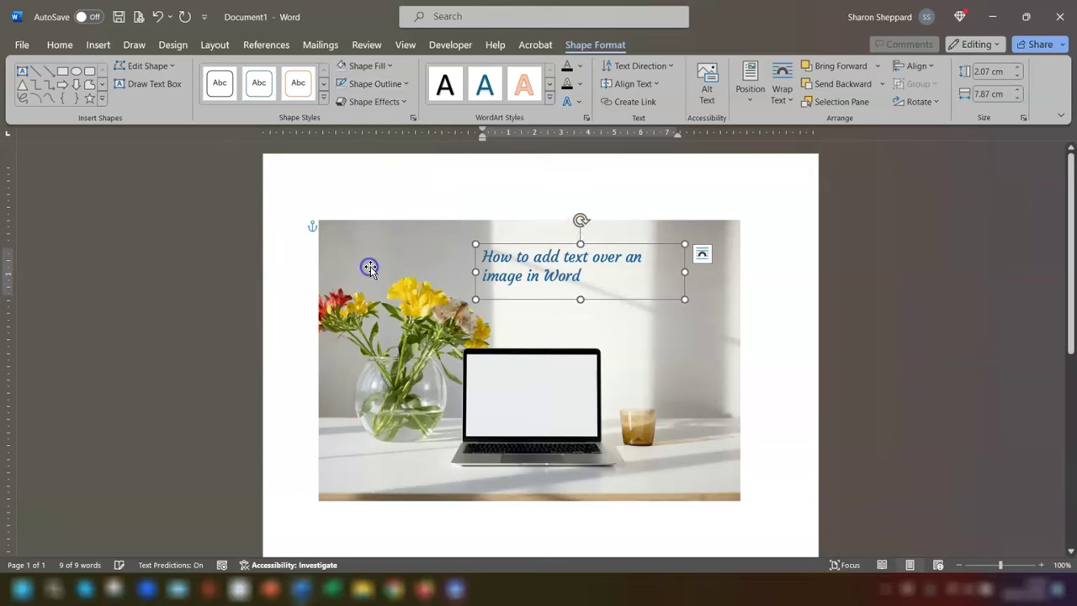
Move the photo slightly higher, then drag the title up and right near the photo's top.
left_click(793, 362)
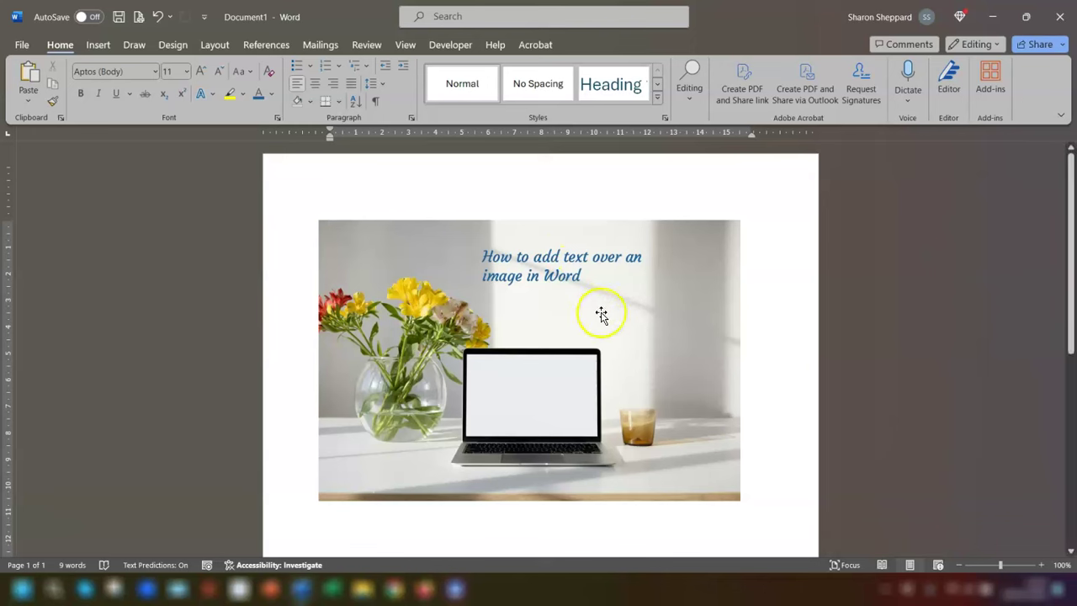
left_click_drag(590, 304, 585, 274)
left_click(570, 259)
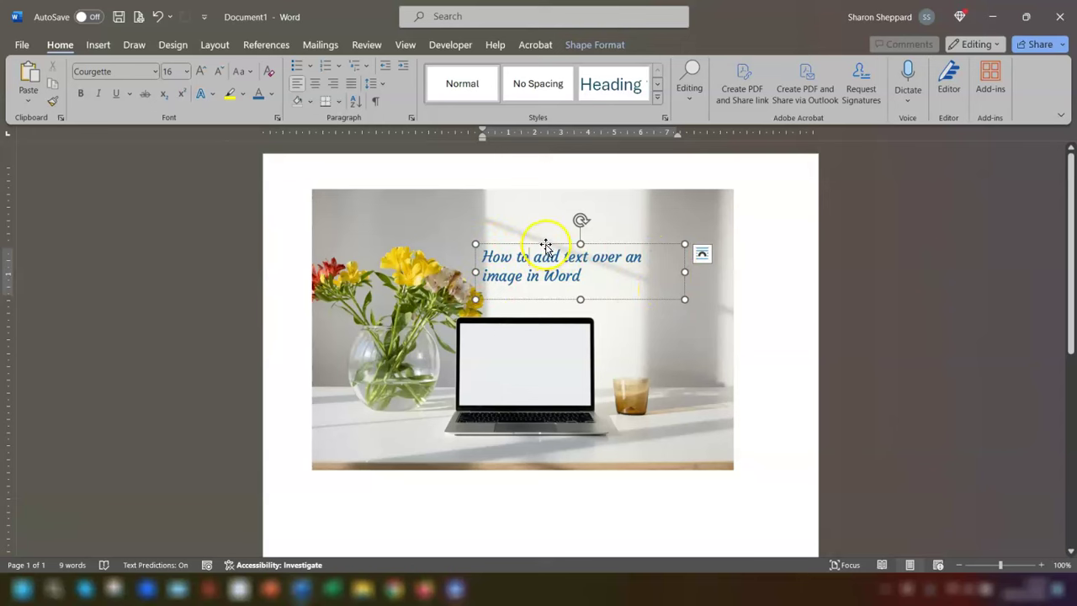
left_click_drag(543, 244, 574, 218)
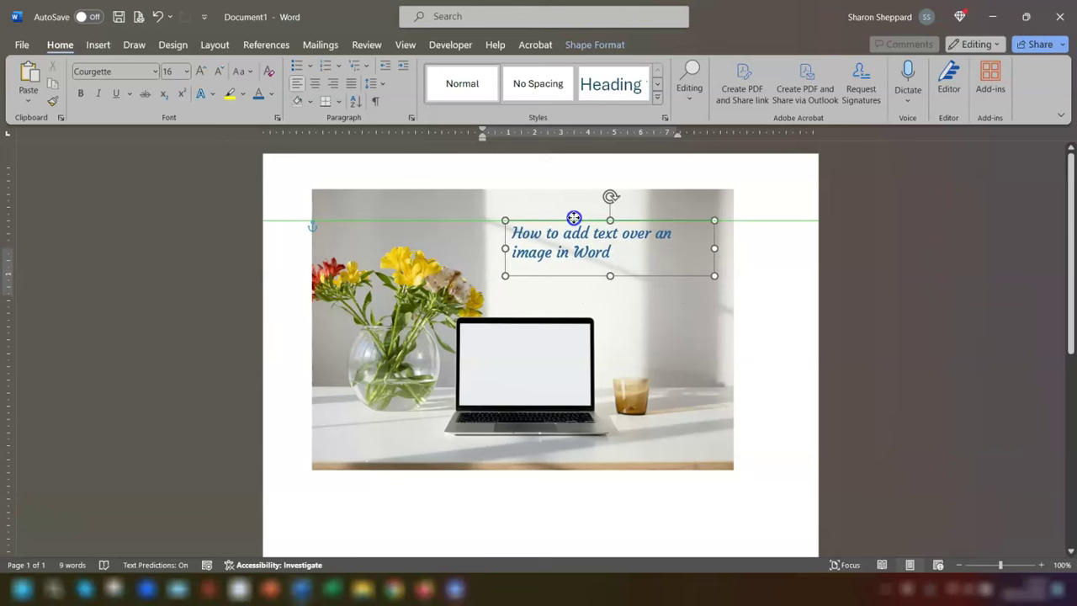
left_click(770, 309)
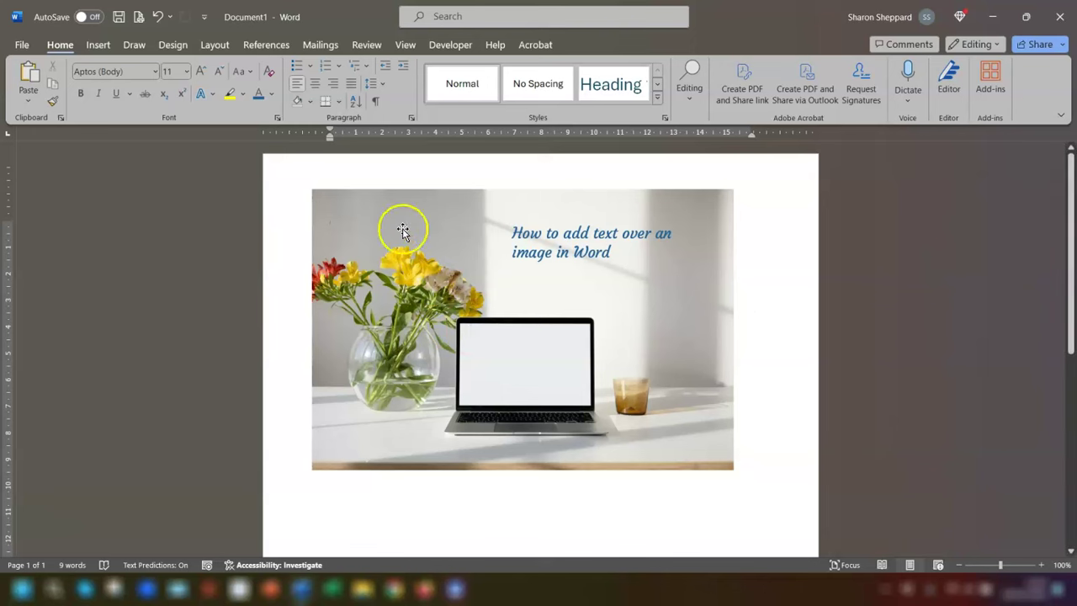
Select the title box and photo together, group them, and drag the group lower on the page.
left_click(560, 233)
left_click(548, 222)
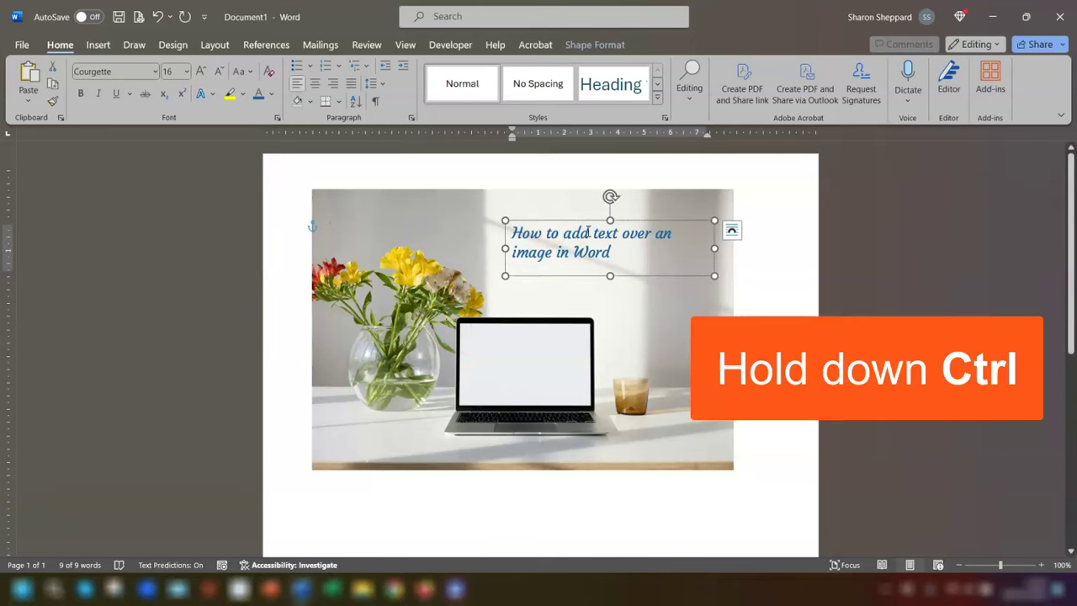
left_click(433, 324, "ctrl")
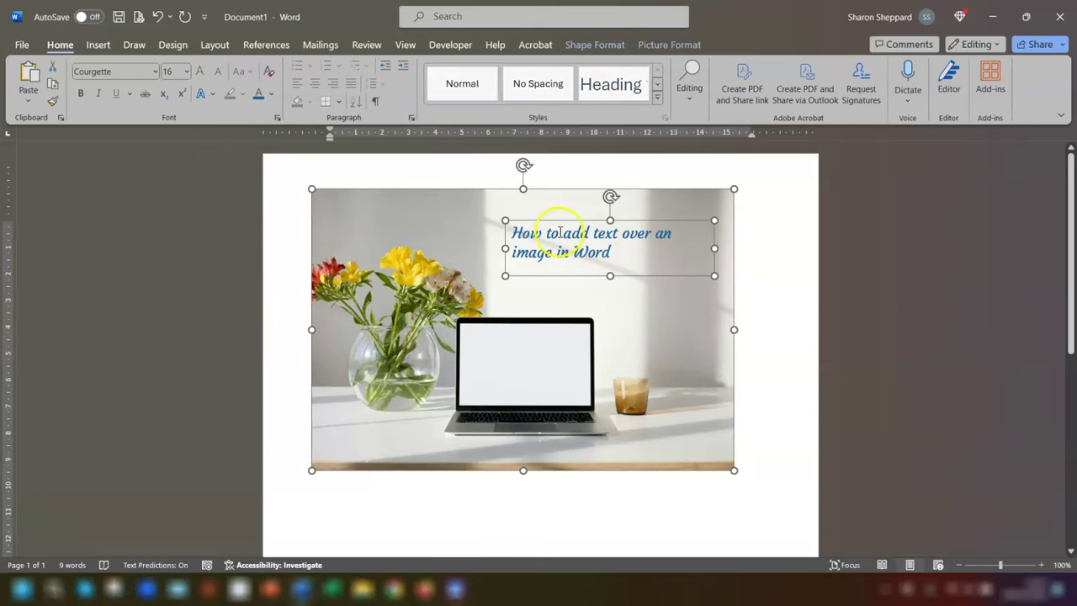
right_click(408, 254)
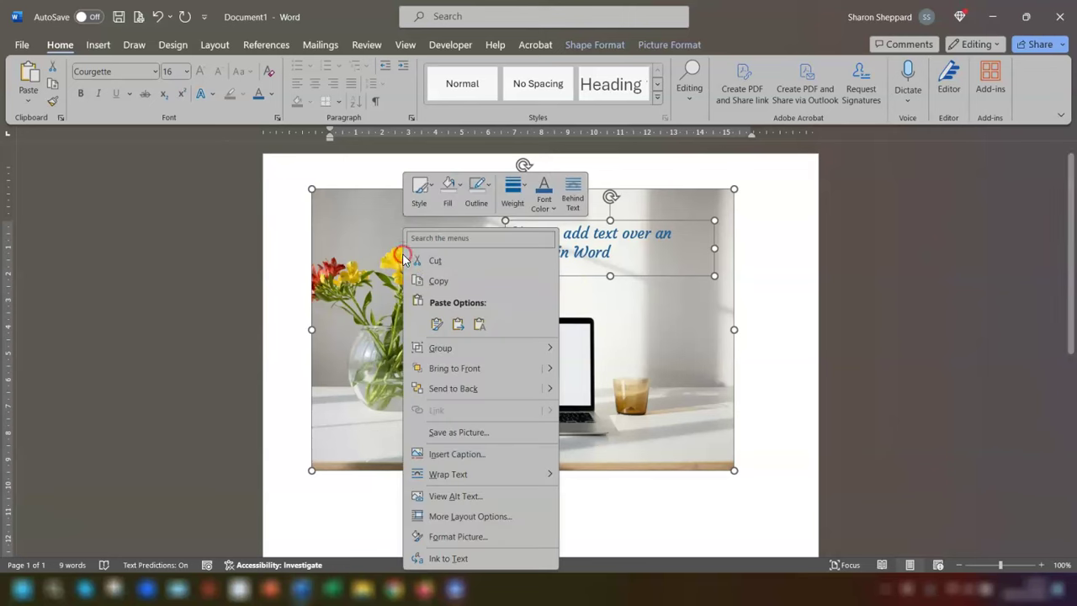
mouse_move(437, 348)
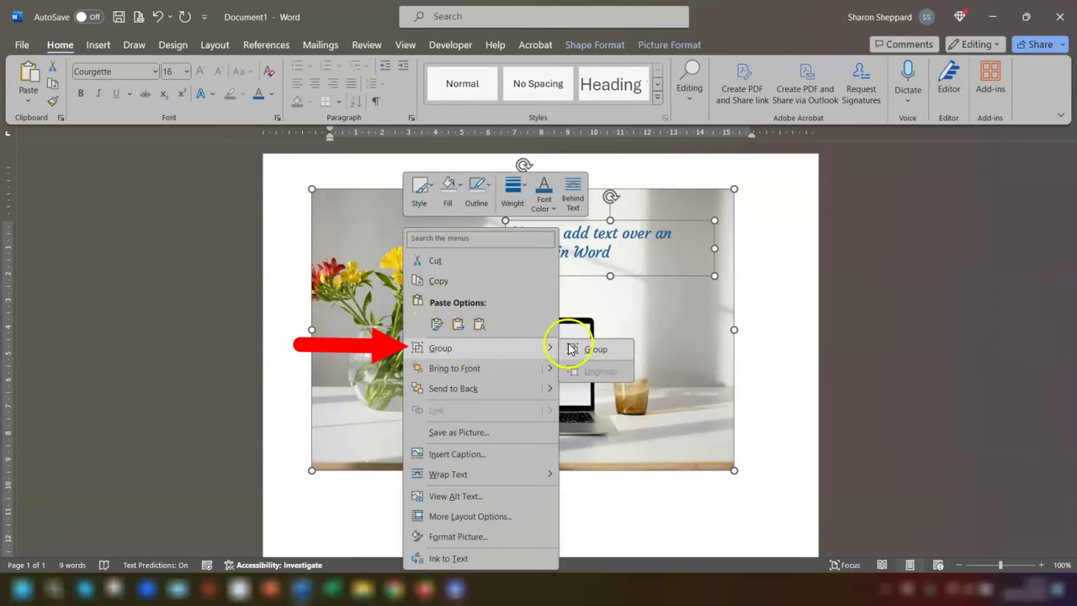
left_click(584, 354)
left_click_drag(602, 308, 593, 355)
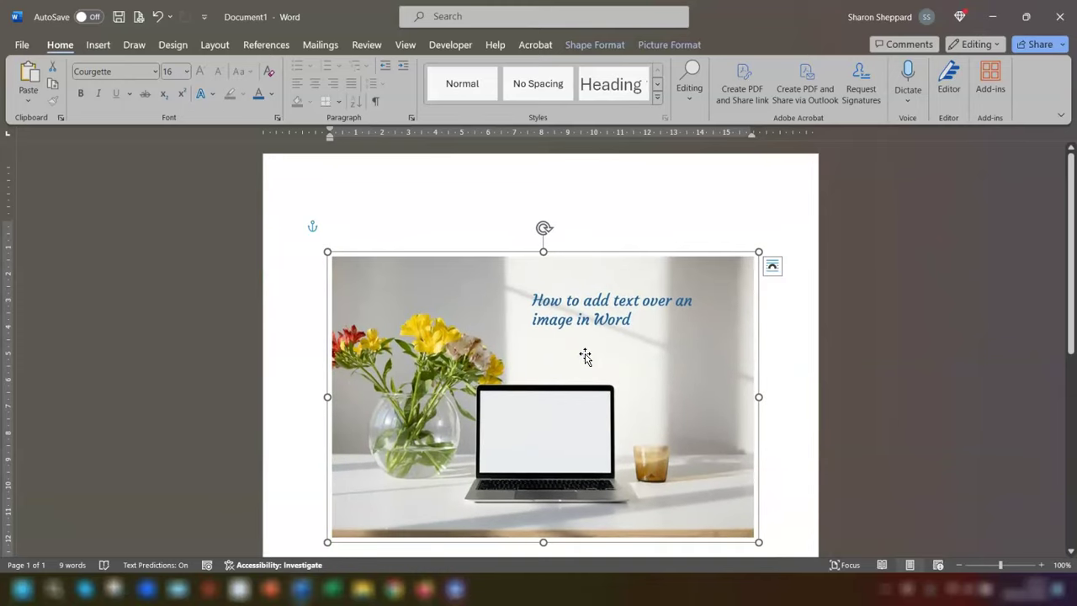